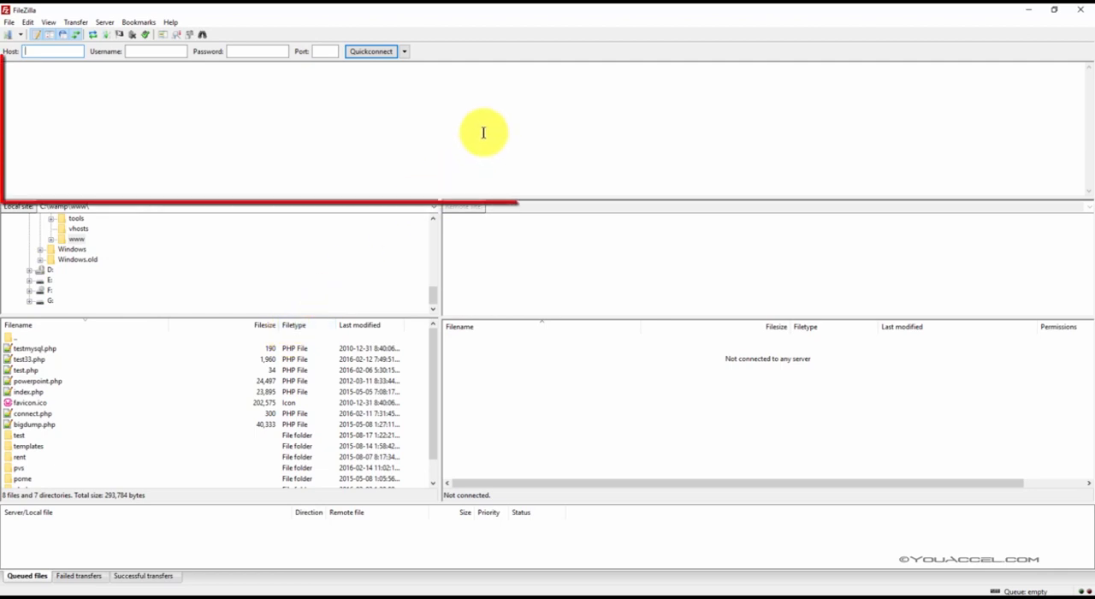
pyautogui.press('ctrl')
pyautogui.press('ctrl')
pyautogui.press('ctrl')
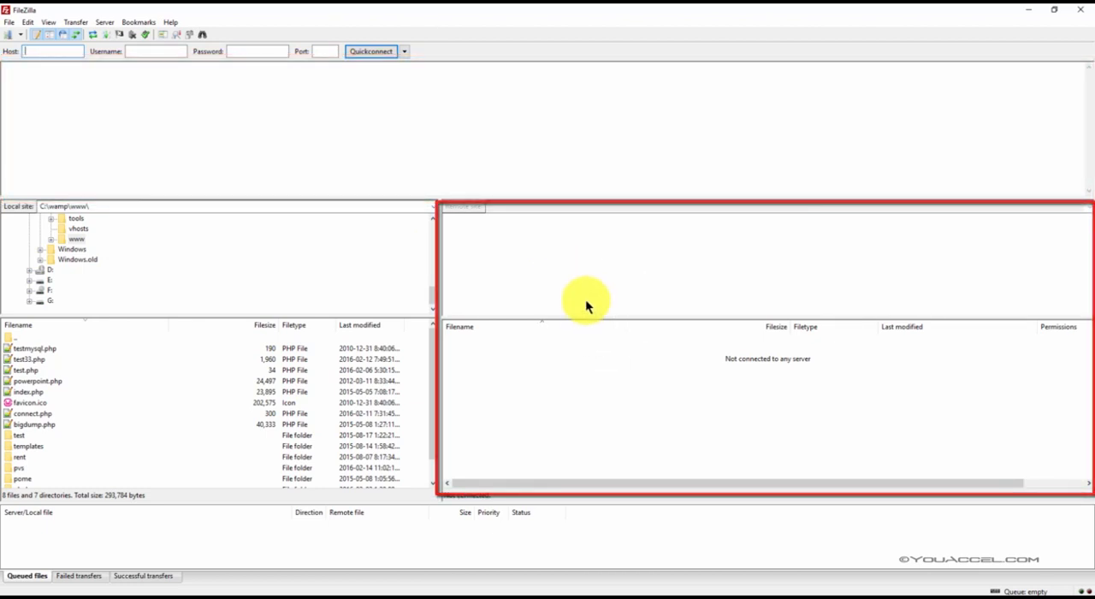
# Step: Open the Site Manager and create a new site entry named MyLinode
pyautogui.click(12, 36)
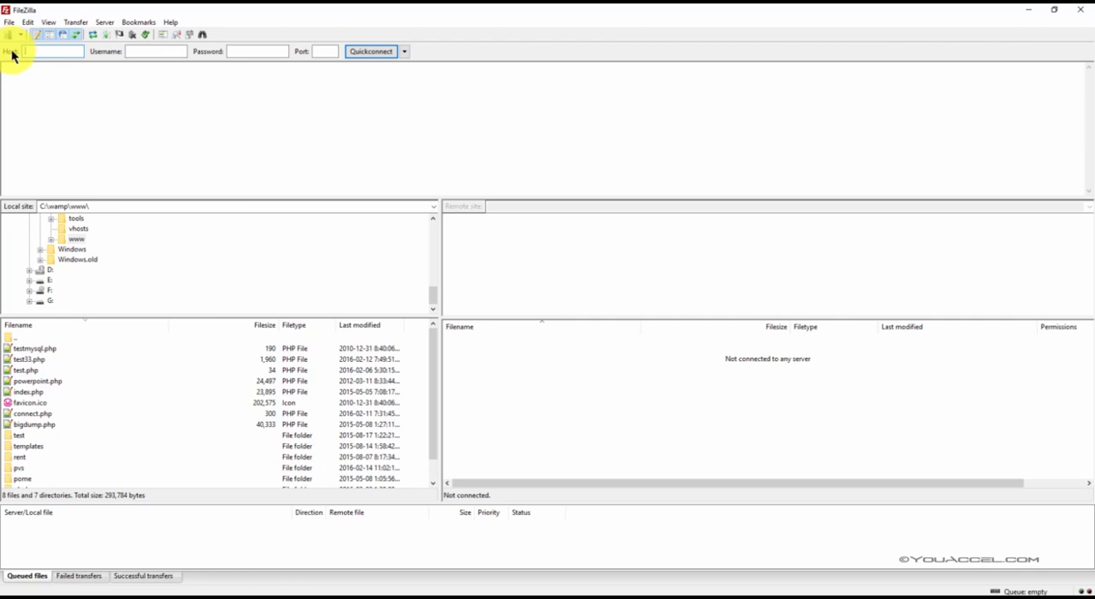
pyautogui.click(9, 22)
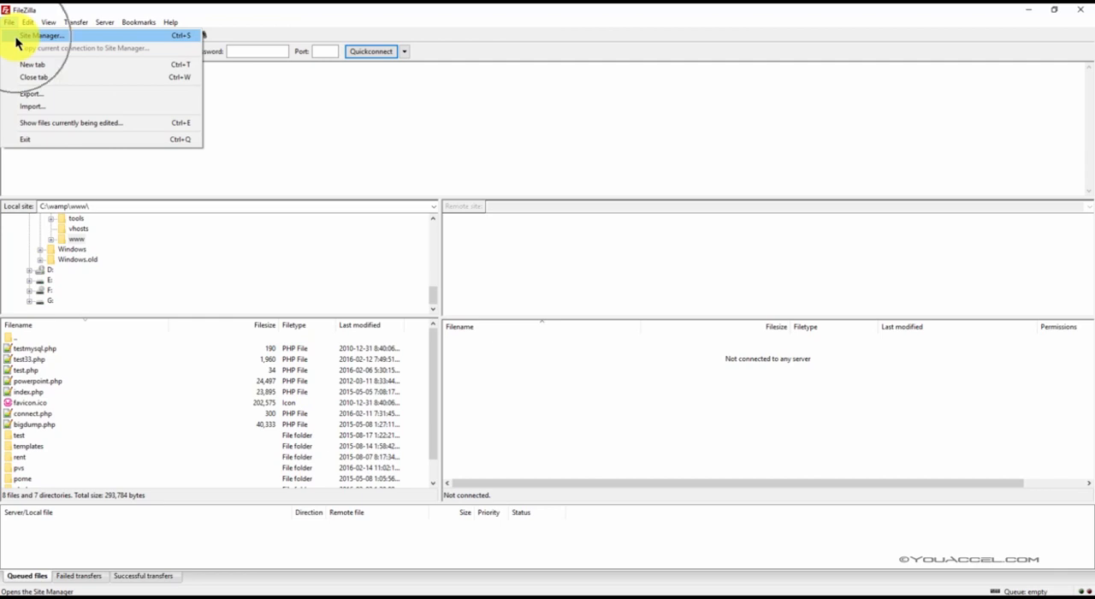
pyautogui.click(18, 40)
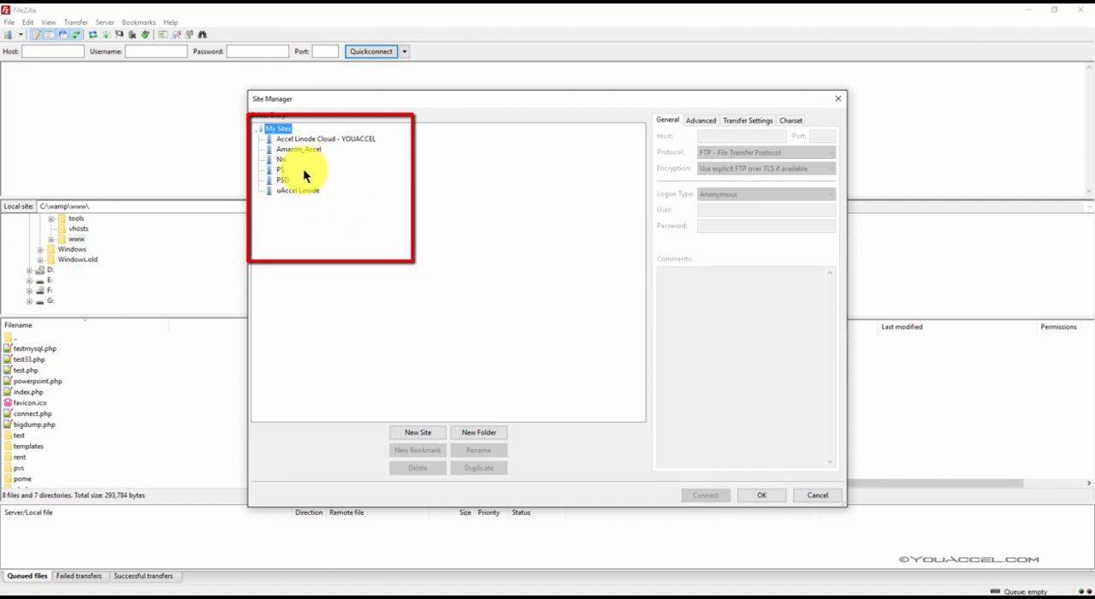
pyautogui.click(297, 189)
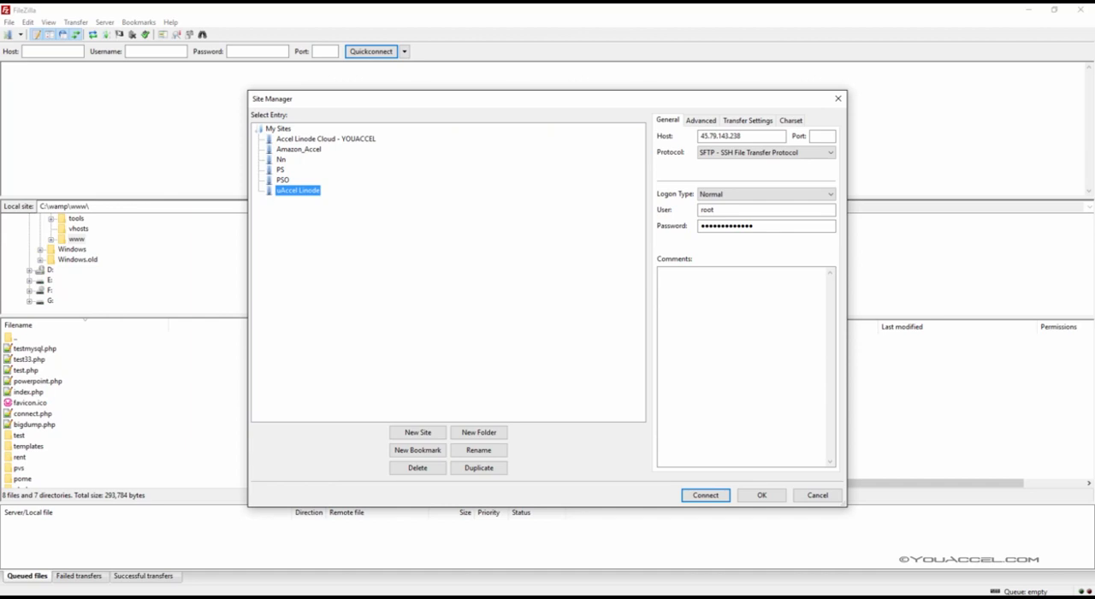
pyautogui.click(412, 433)
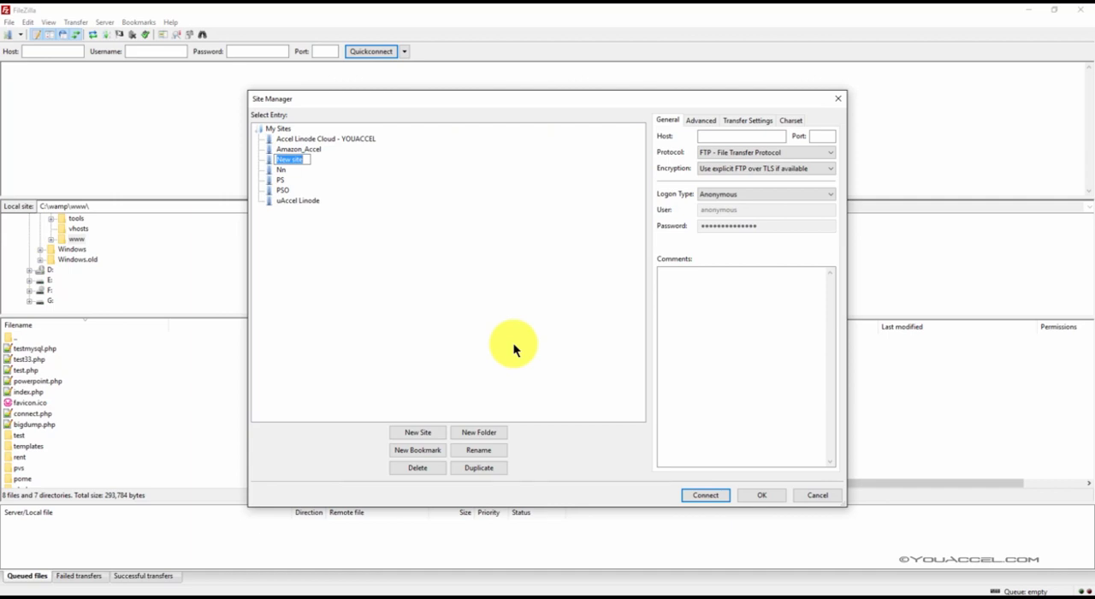
pyautogui.write('MyLinode')
pyautogui.press('Return')
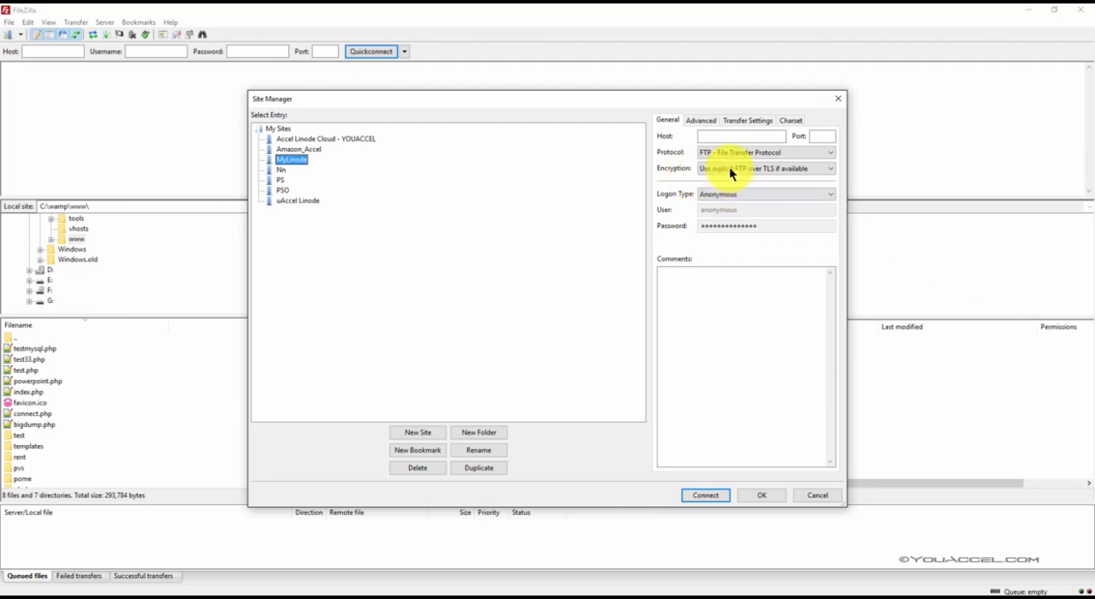
# Step: Switch to Linode Manager in the browser and copy the IP address of the MyLinode server
pyautogui.click(725, 137)
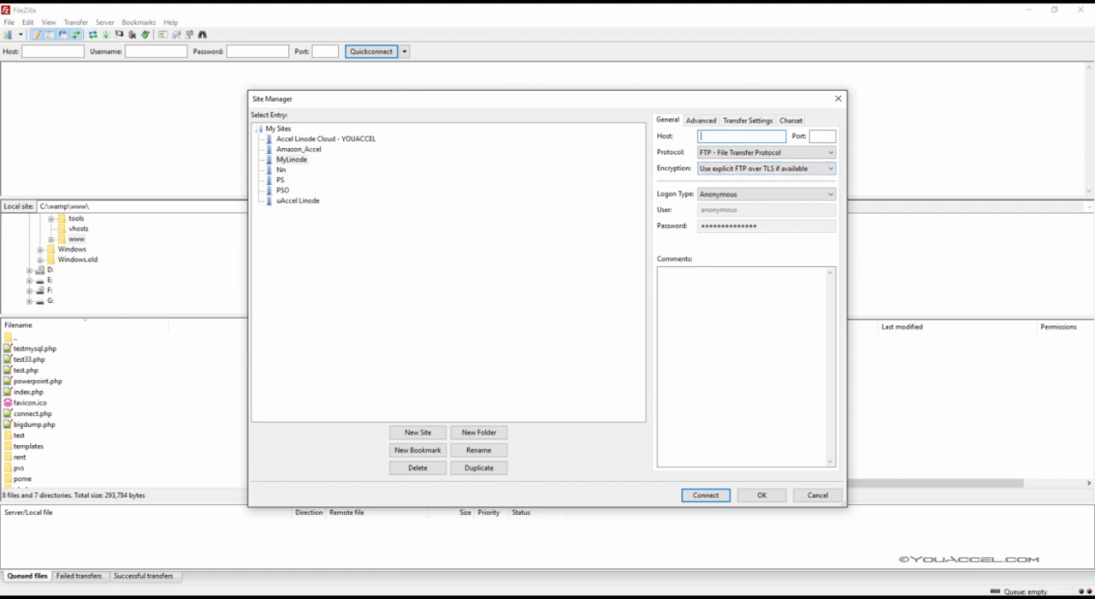
pyautogui.moveTo(0, 102); pyautogui.dragTo(271, 62)
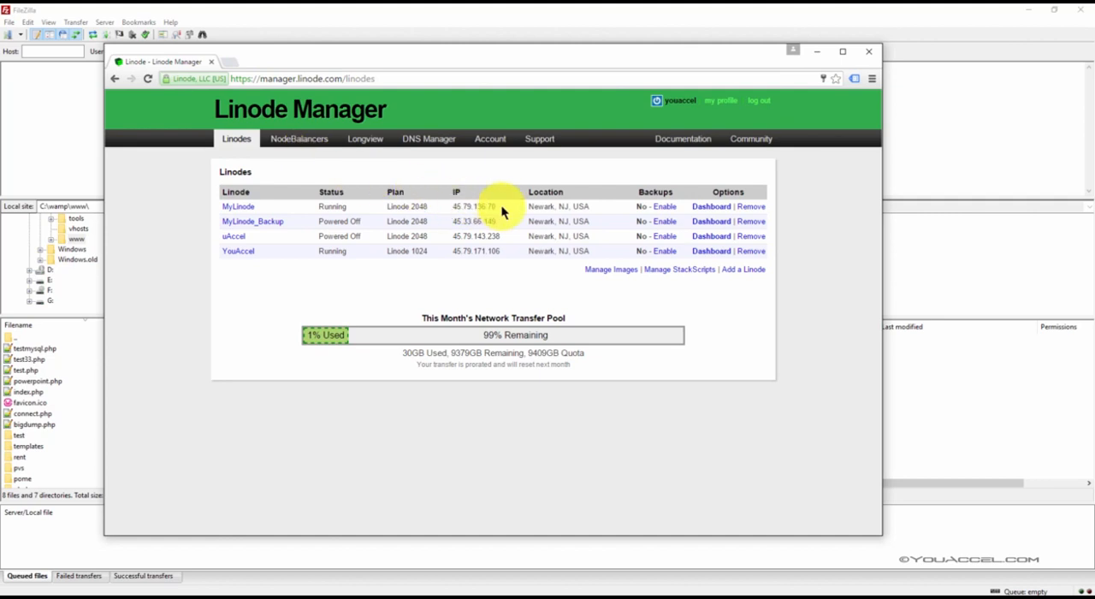
pyautogui.moveTo(495, 206); pyautogui.dragTo(443, 211)
pyautogui.rightClick(464, 209)
pyautogui.click(484, 217)
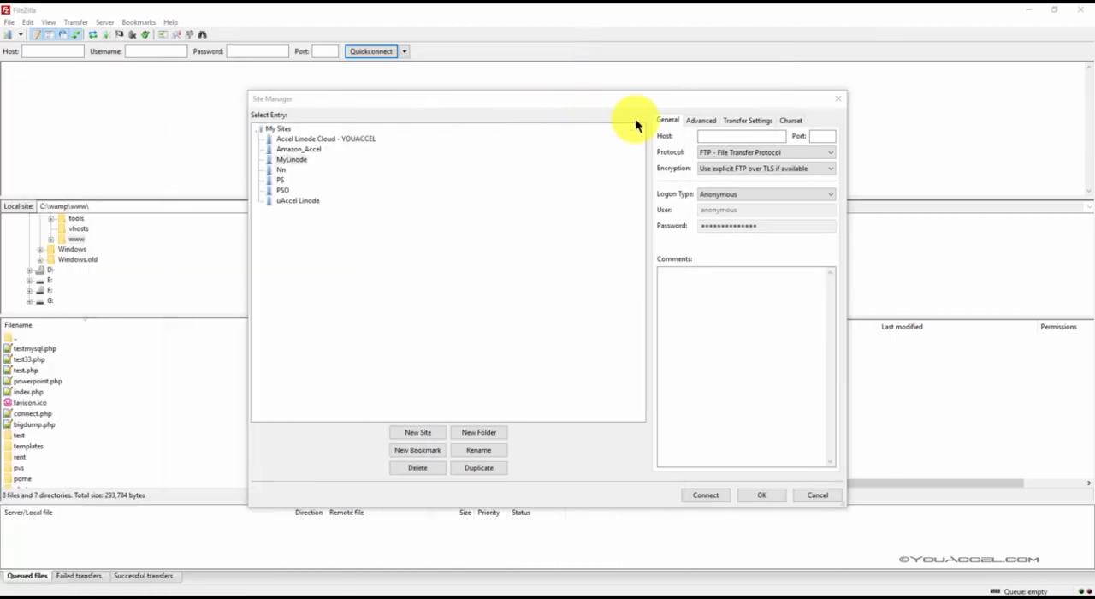
# Step: Back in FileZilla's Site Manager, paste 45.79.136.70 as the MyLinode host and remove the leading blank spaces
pyautogui.click(711, 135)
pyautogui.rightClick(706, 130)
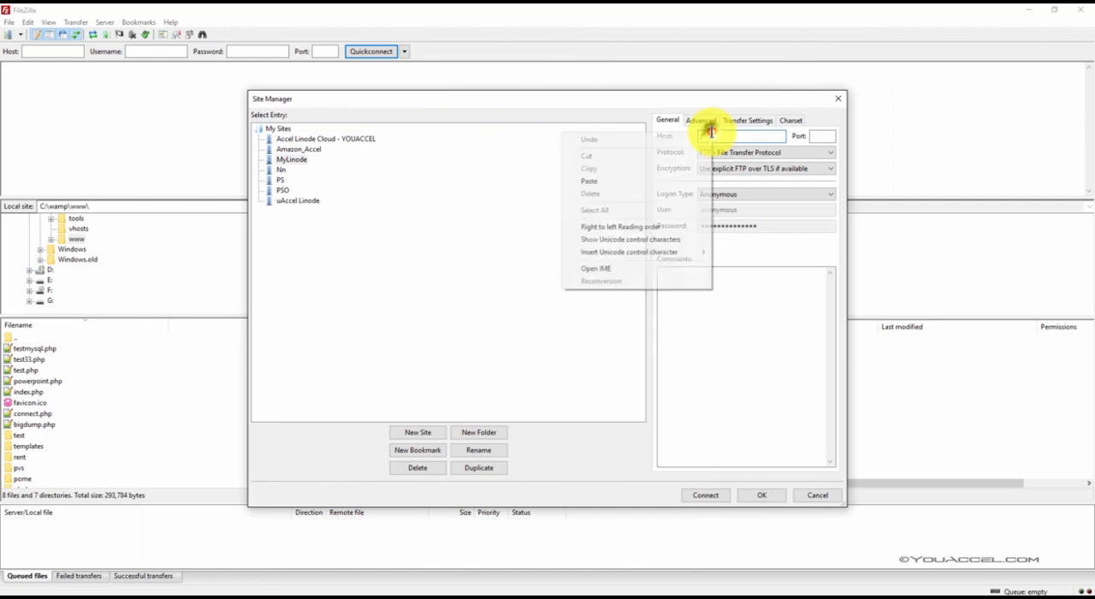
pyautogui.click(673, 180)
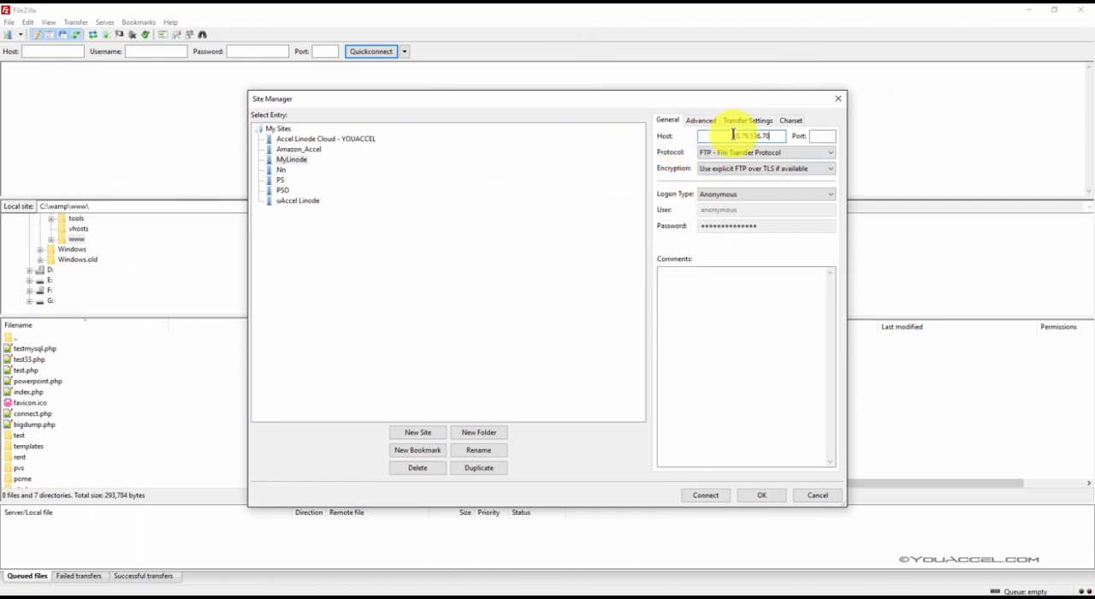
pyautogui.moveTo(734, 134); pyautogui.dragTo(686, 134)
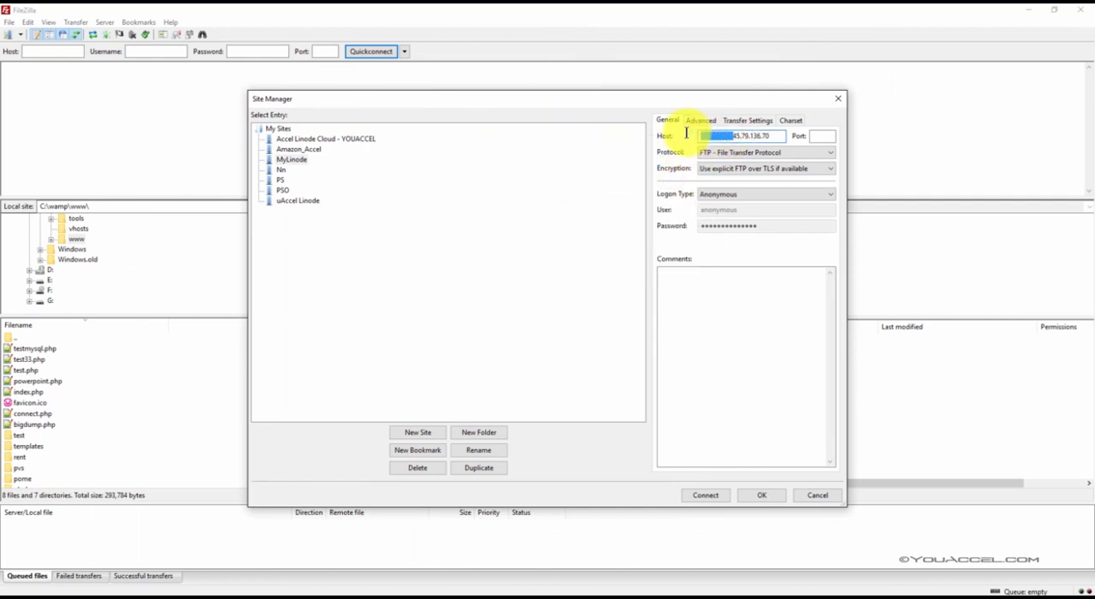
pyautogui.press('BackSpace')
pyautogui.click(750, 135)
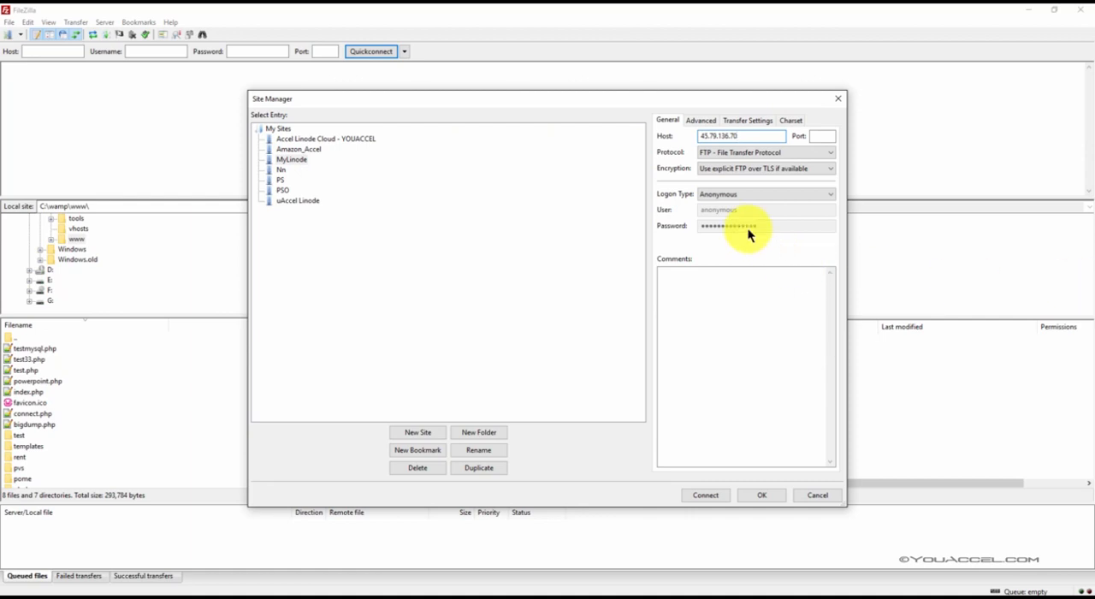
# Step: Set the site's protocol to SFTP - SSH File Transfer Protocol and its logon type to Key file, leaving the port blank
pyautogui.click(819, 136)
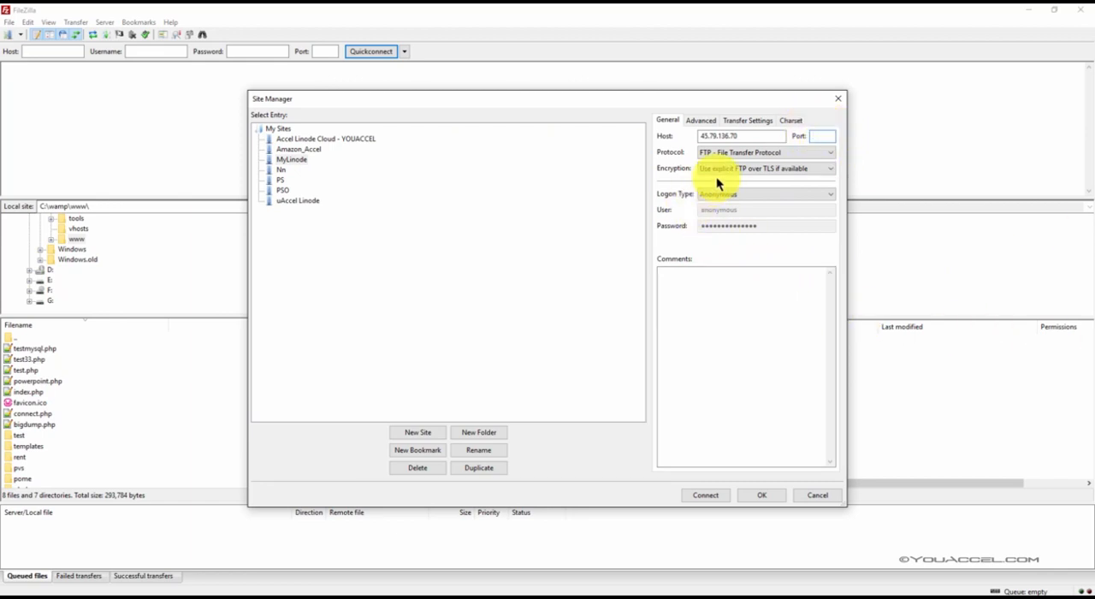
pyautogui.click(731, 153)
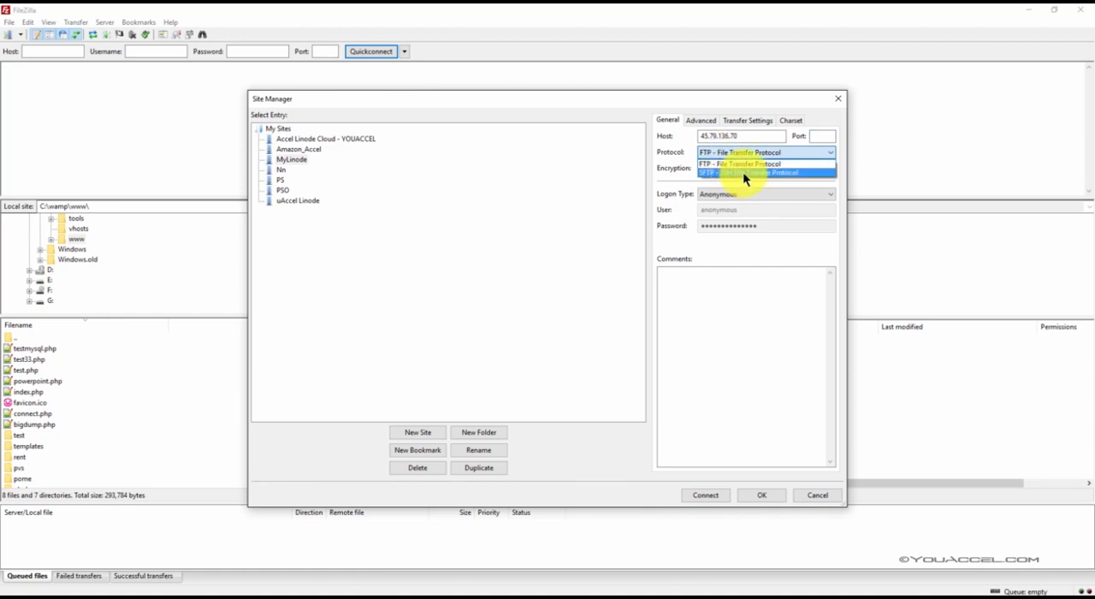
pyautogui.click(738, 172)
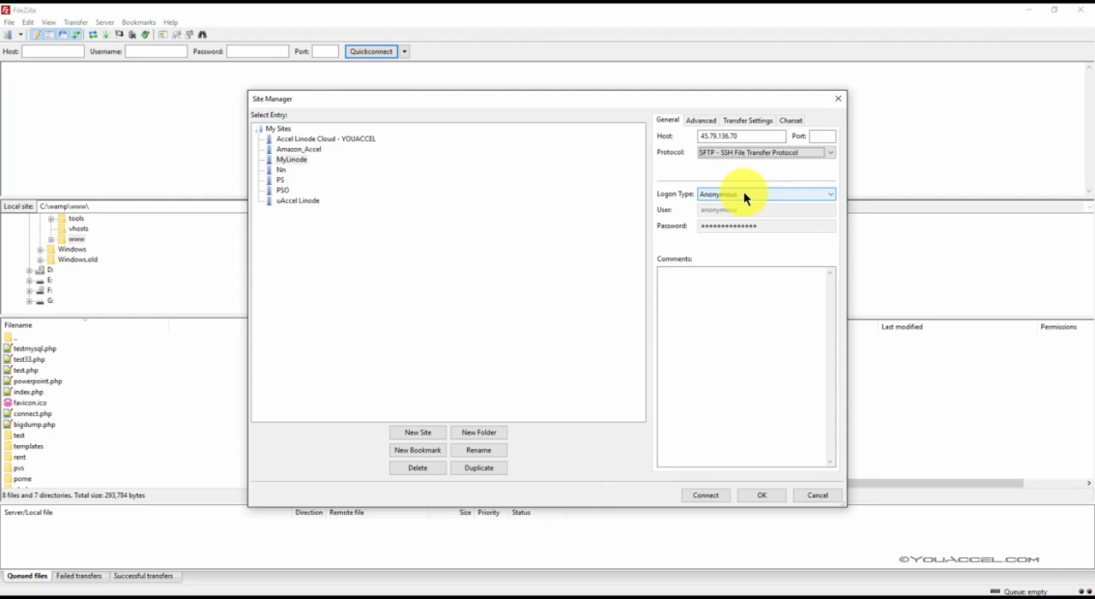
pyautogui.click(744, 194)
pyautogui.click(744, 239)
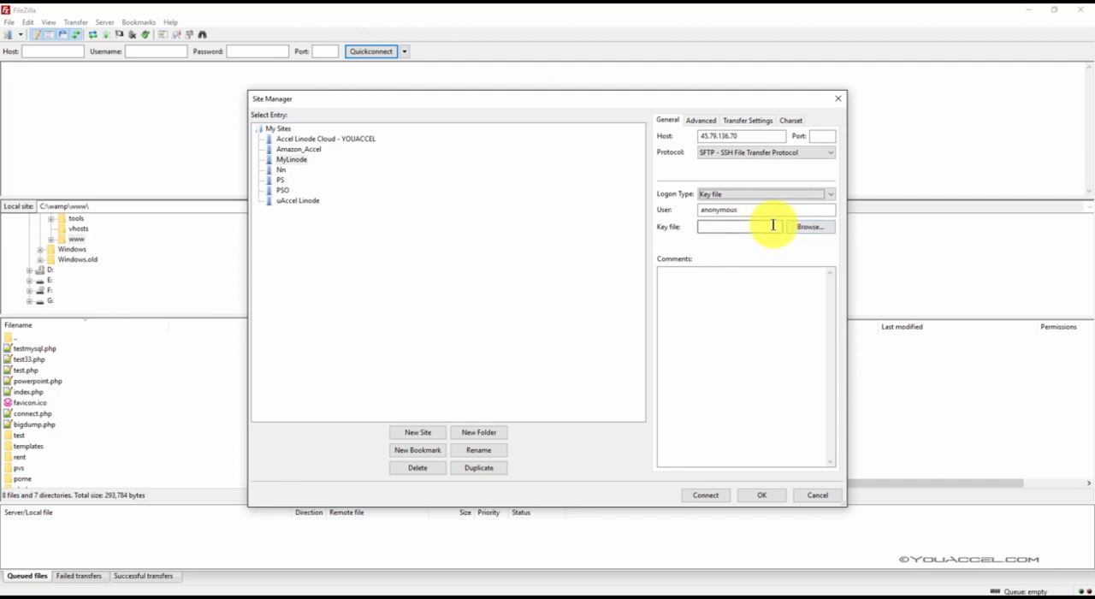
# Step: Choose private.ppk from the keys folder on the Desktop as the site's key file
pyautogui.click(817, 226)
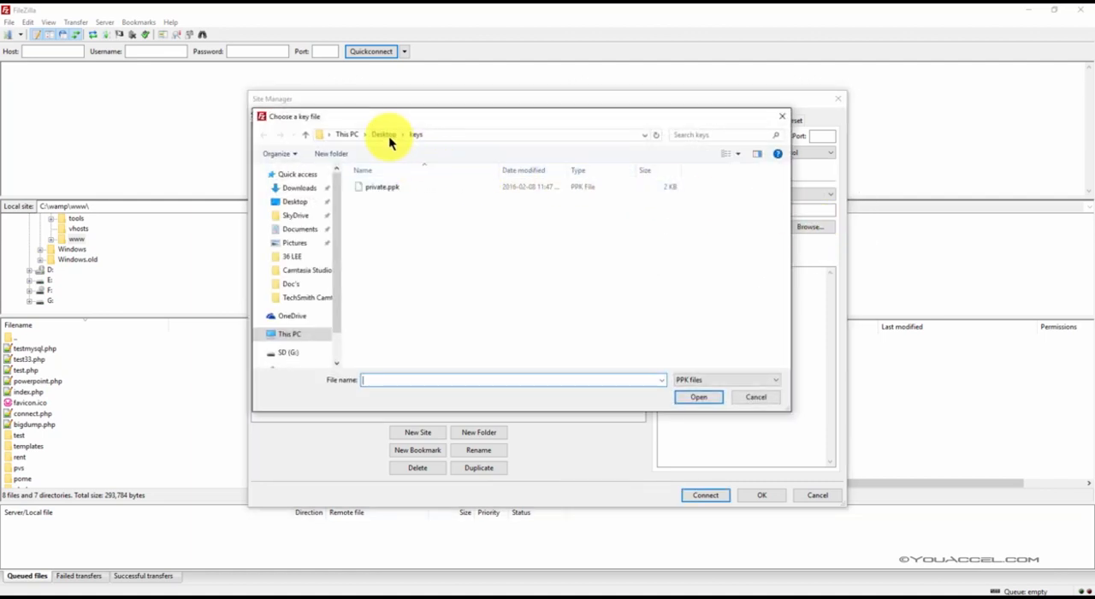
pyautogui.click(387, 137)
pyautogui.click(394, 137)
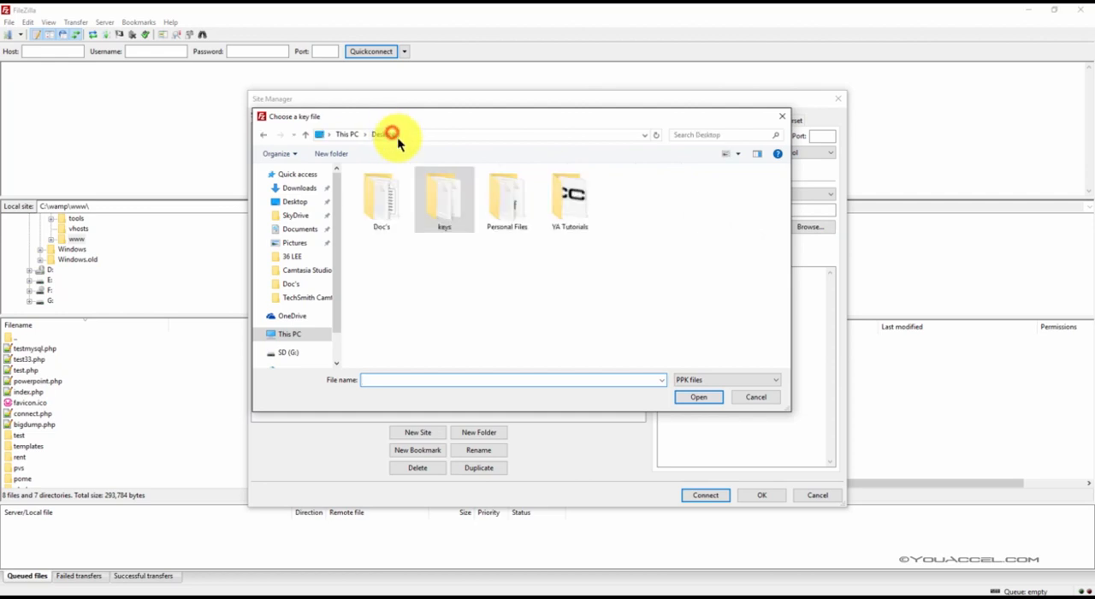
pyautogui.doubleClick(448, 203)
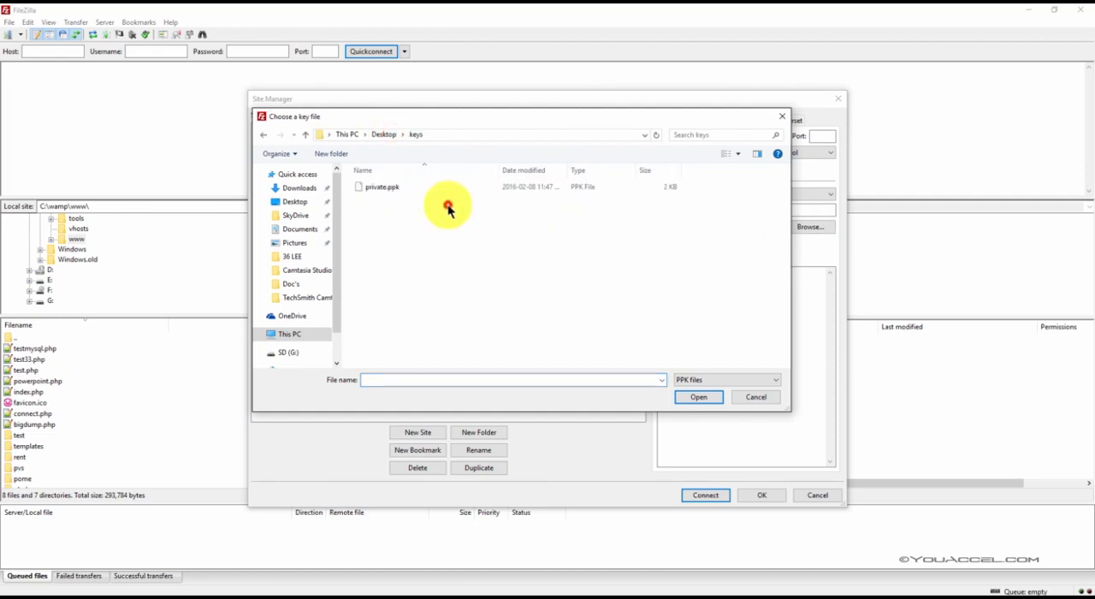
pyautogui.click(391, 190)
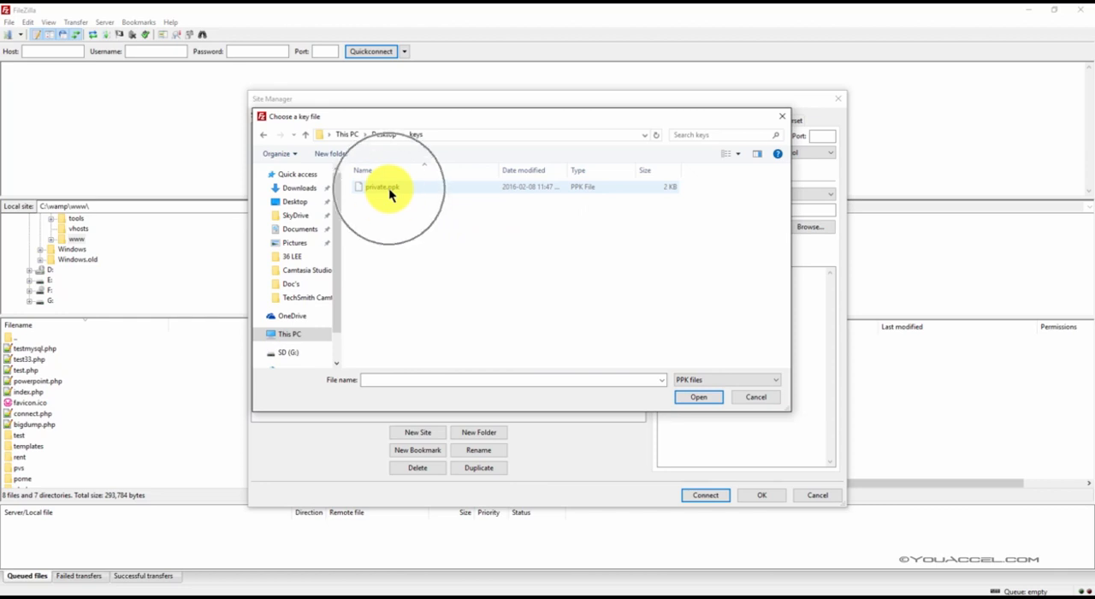
pyautogui.doubleClick(390, 190)
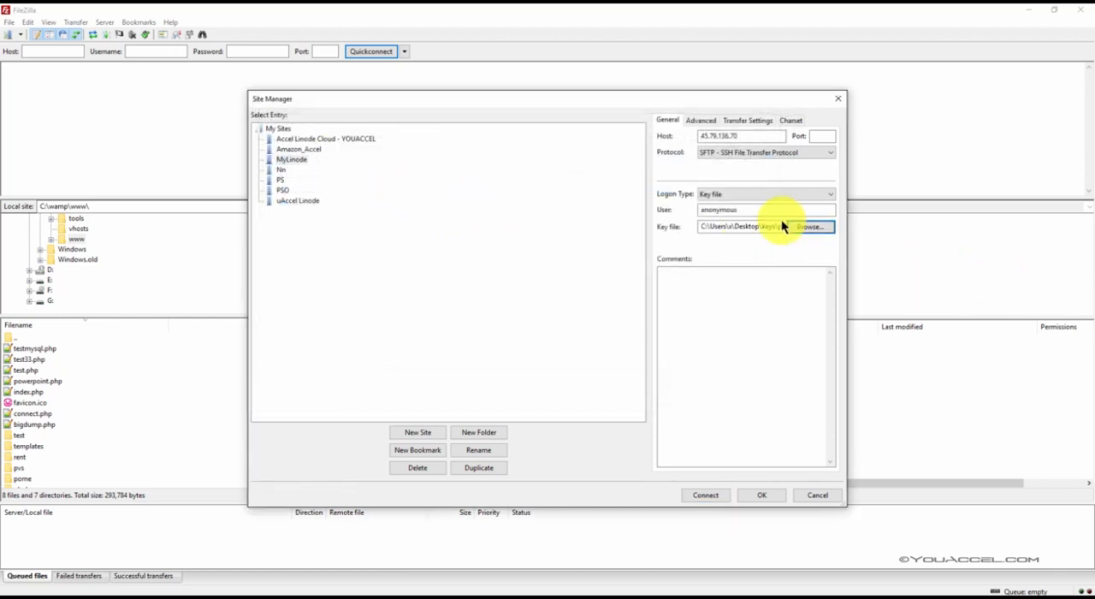
# Step: Replace the anonymous user with the server account's username and connect to the MyLinode site
pyautogui.moveTo(745, 209); pyautogui.dragTo(695, 207)
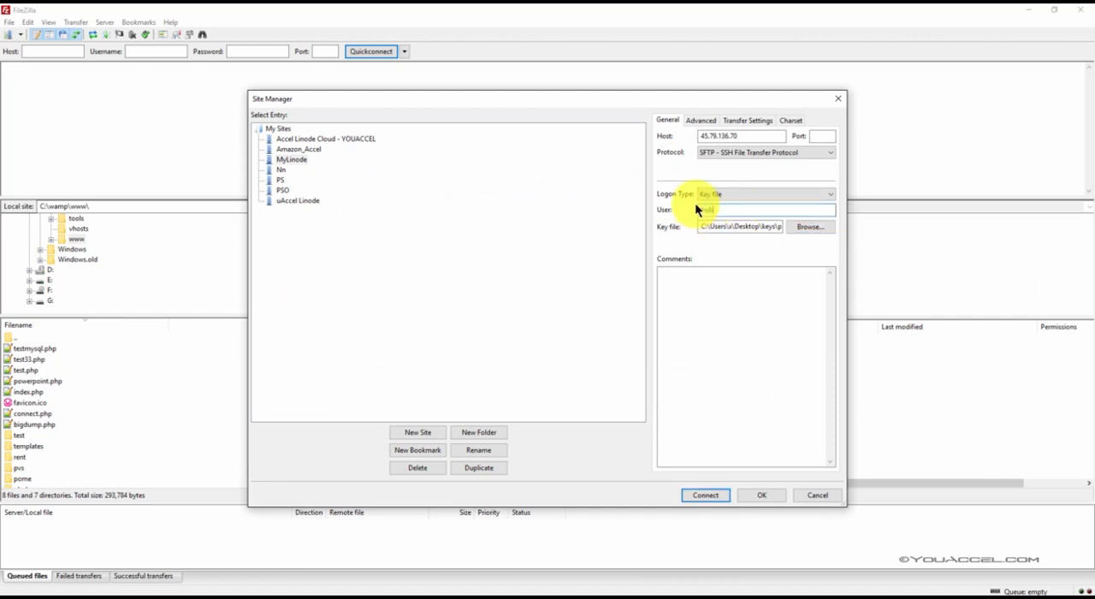
pyautogui.write('bob')
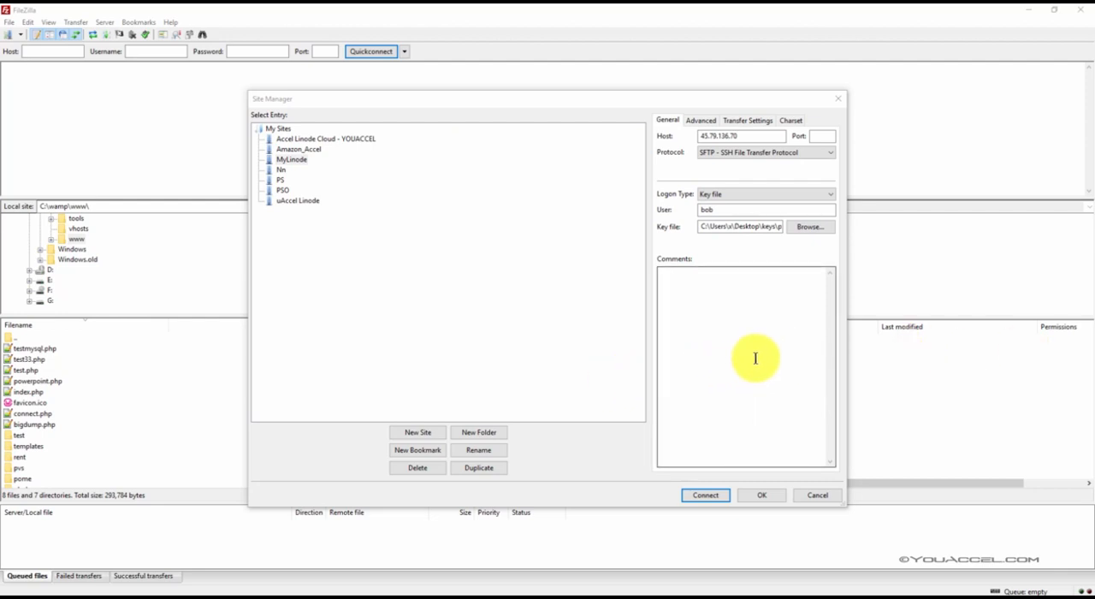
pyautogui.click(695, 495)
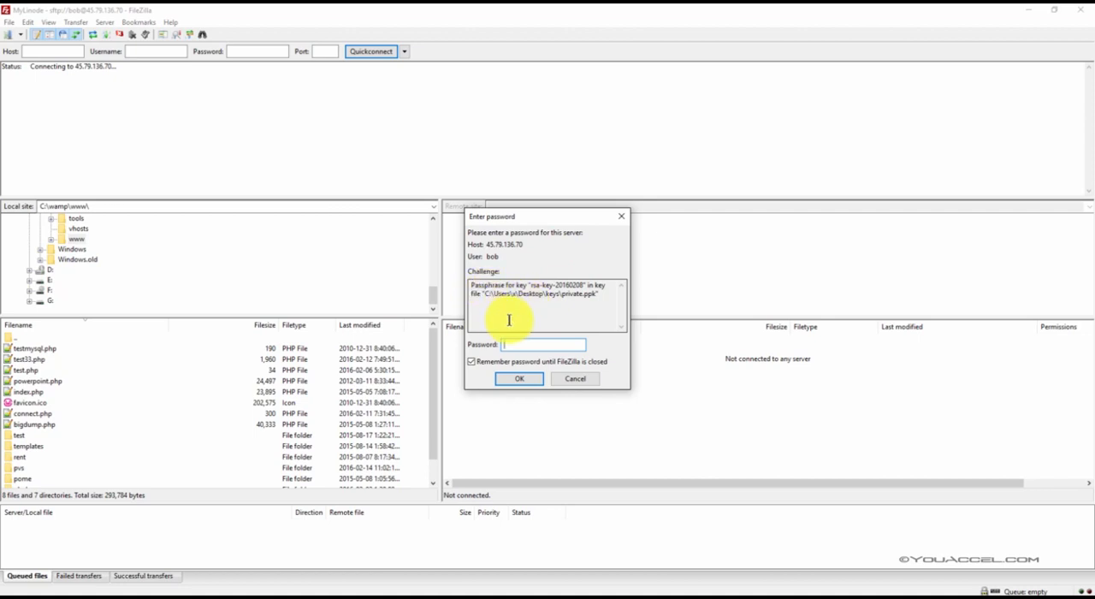
# Step: Enter the private key's passphrase in the password field and submit it for the server connection
pyautogui.click(527, 344)
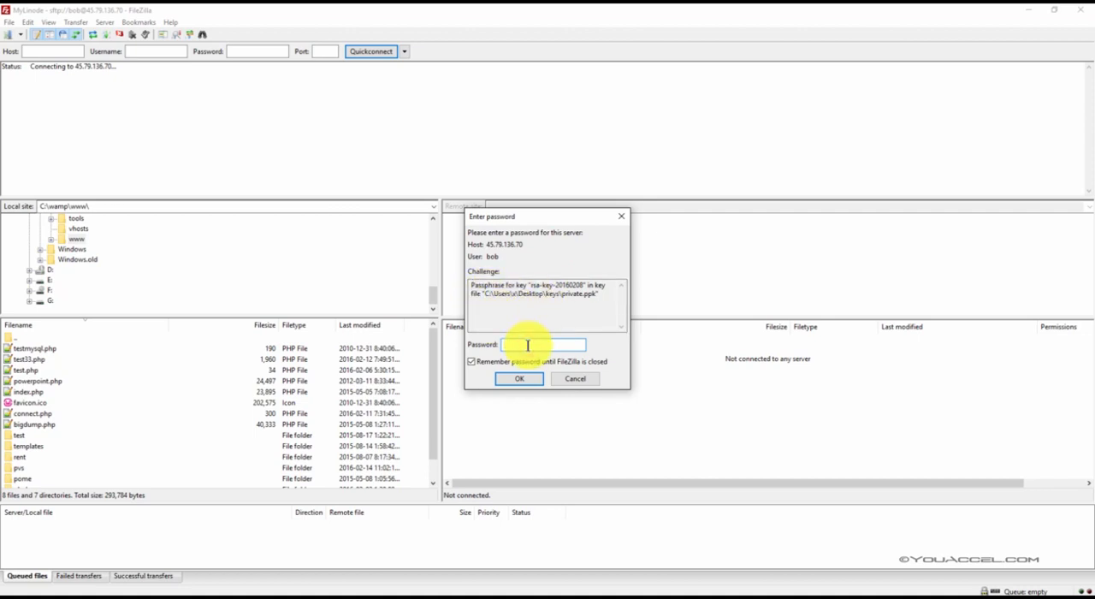
pyautogui.write('*********')
pyautogui.click(528, 378)
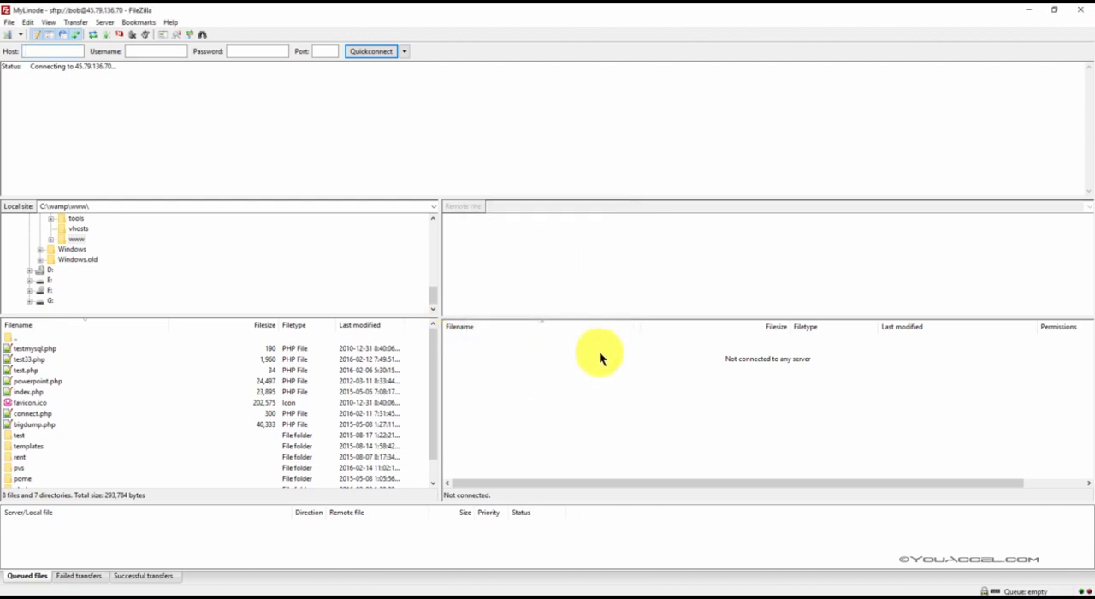